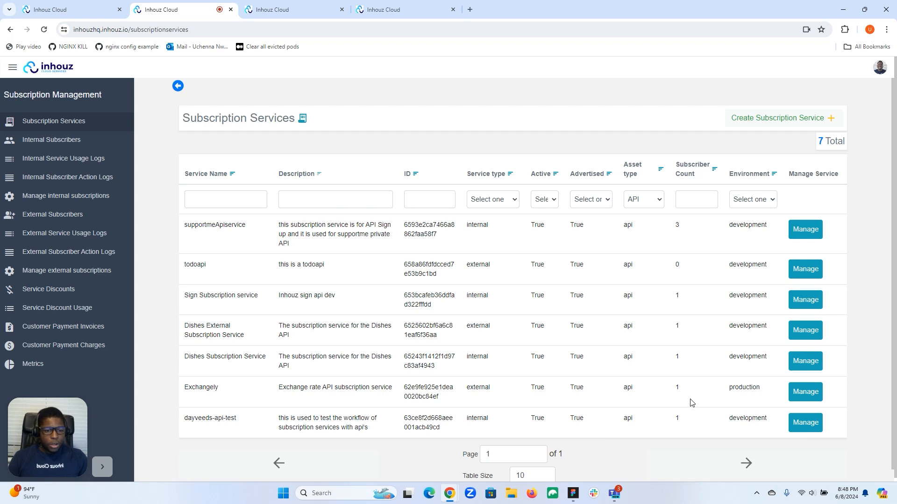
Step: Start a new plan for the Exchangely subscription service and set its price type to Paid plan
double_click(200, 390)
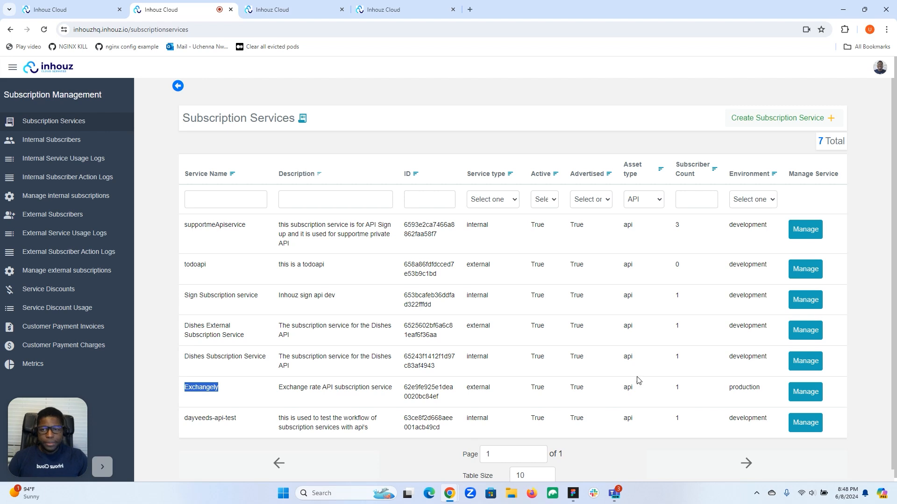
click(282, 10)
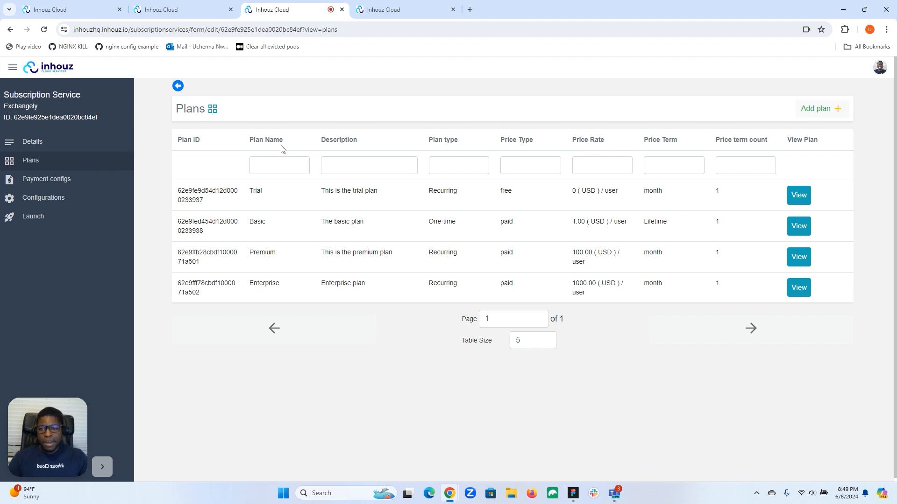
click(818, 108)
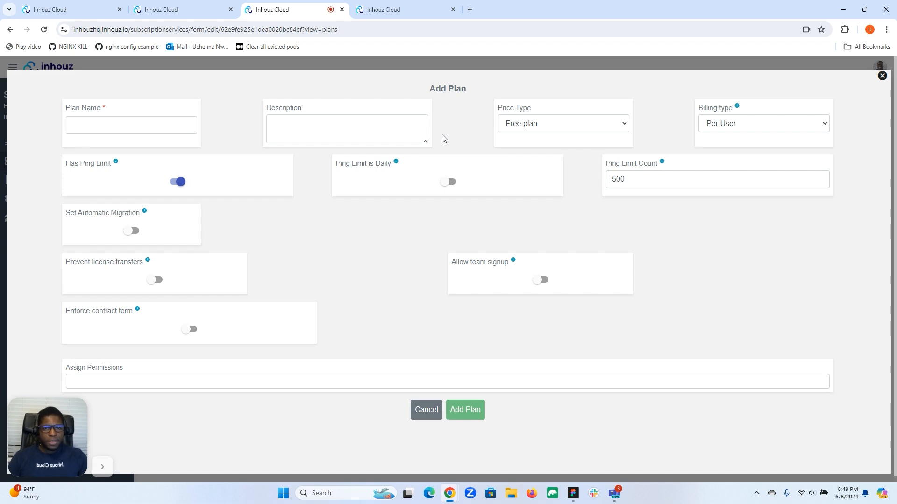
click(528, 125)
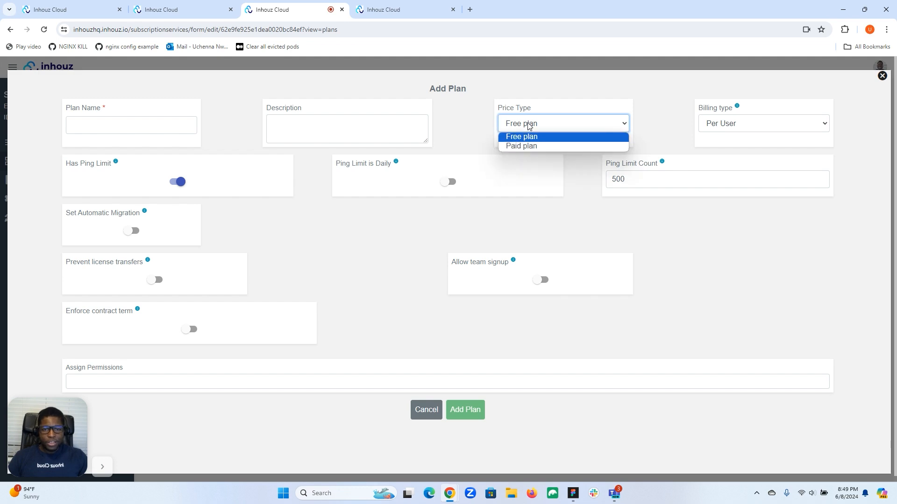
click(524, 146)
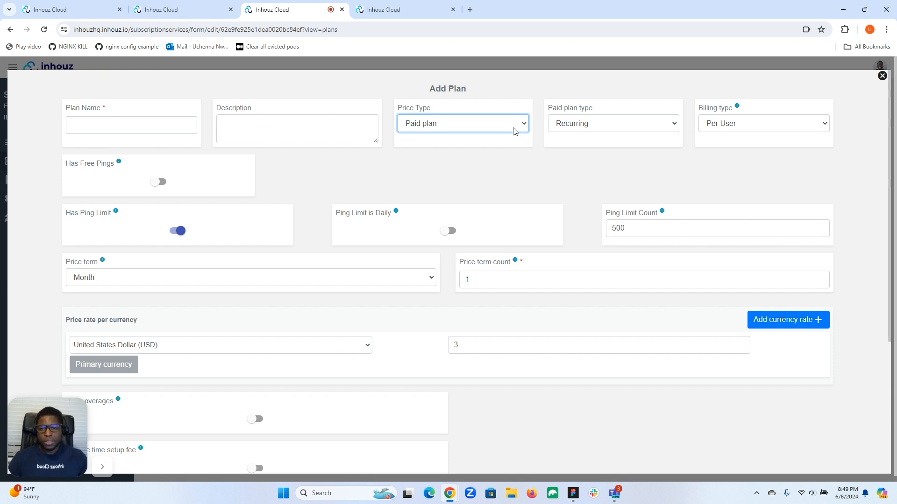
Step: Enable free pings for the new plan and set the free ping limit to 5000
scroll(283, 166, down, 4)
scroll(283, 166, up, 4)
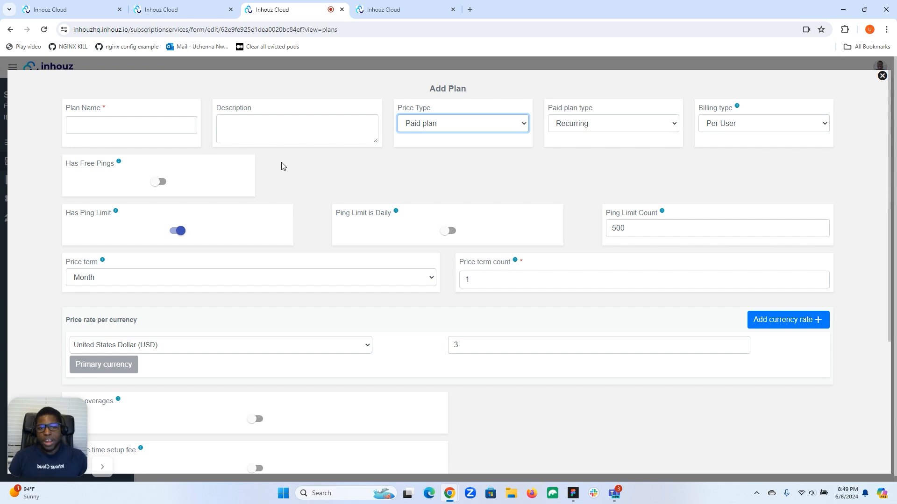
scroll(282, 166, down, 4)
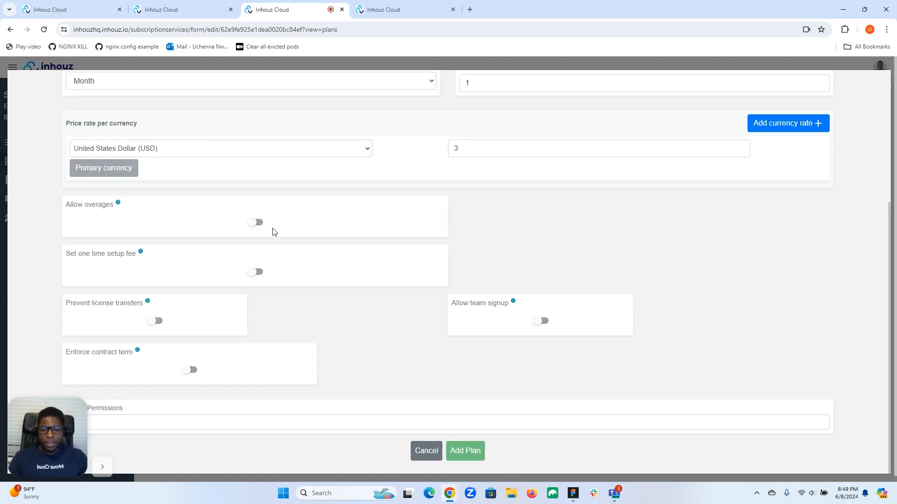
scroll(273, 232, up, 4)
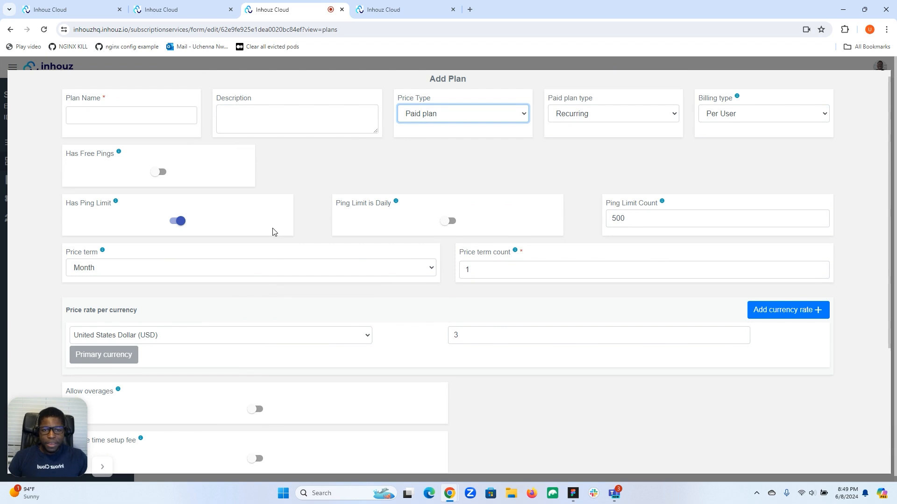
scroll(273, 232, up, 1)
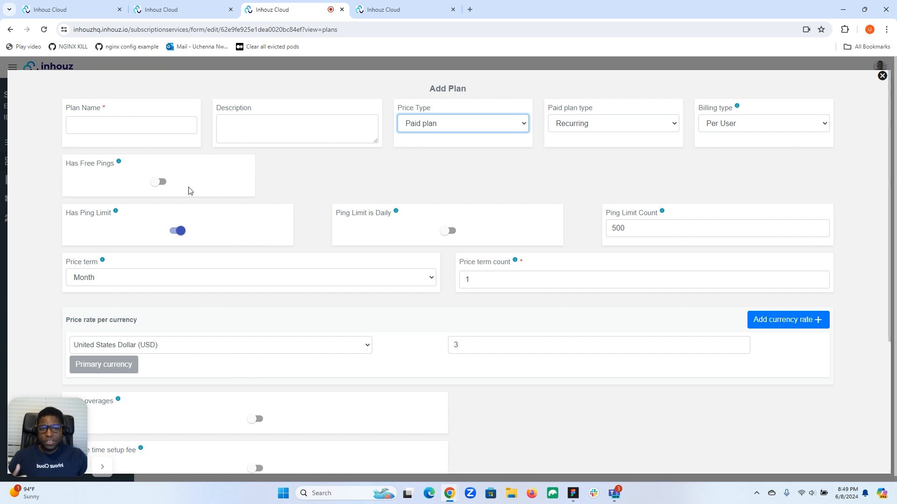
click(161, 183)
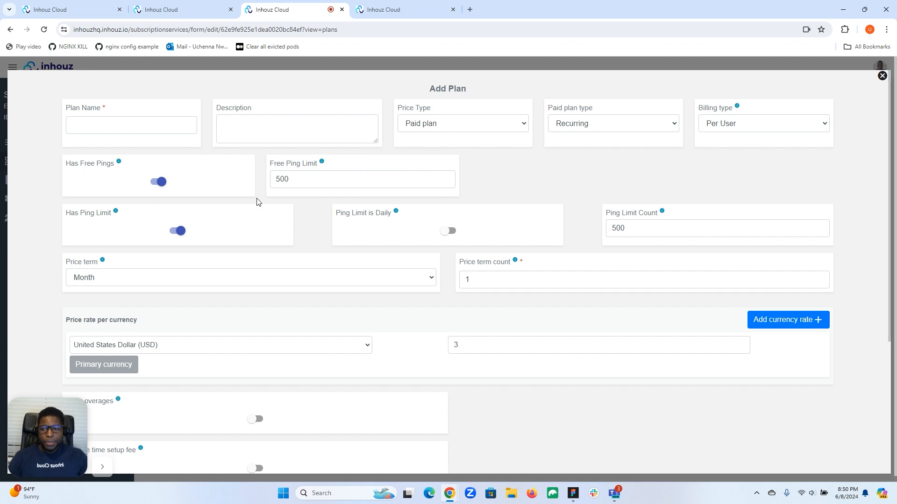
click(297, 180)
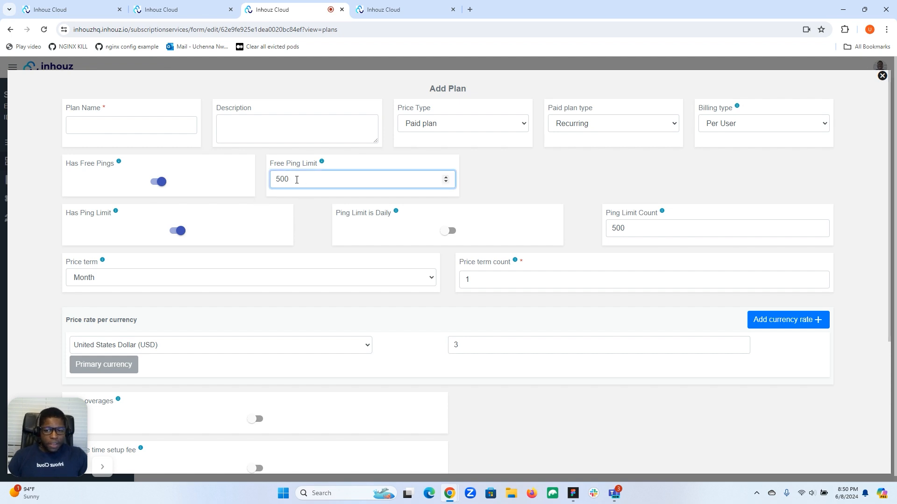
text(0)
click(342, 164)
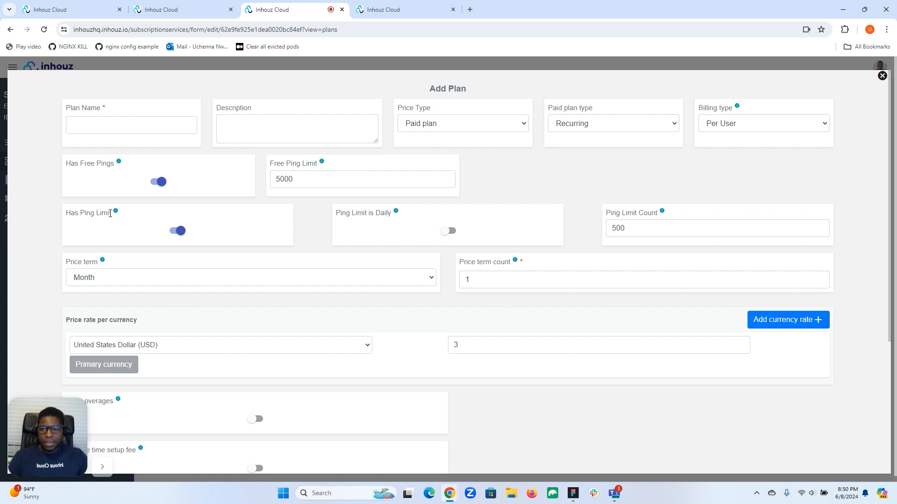
Step: Switch the plan's ping limit off and on again, and set the free ping limit to 1000
click(177, 231)
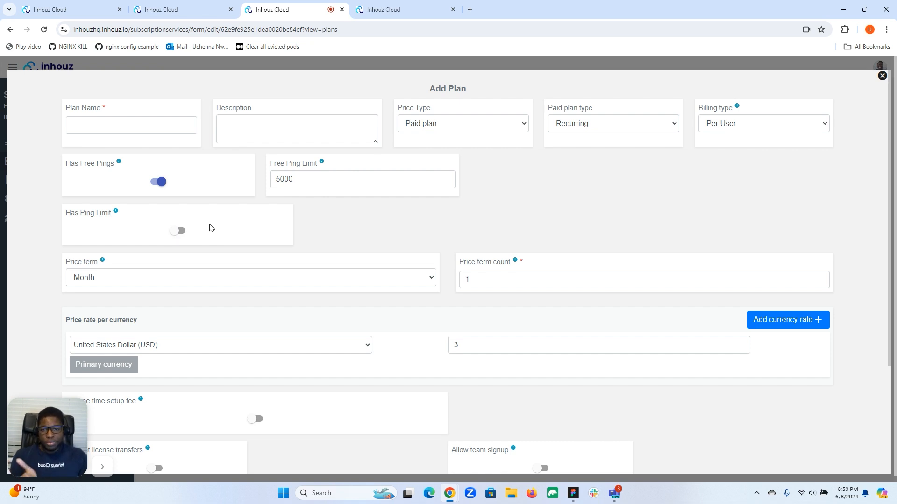
click(180, 232)
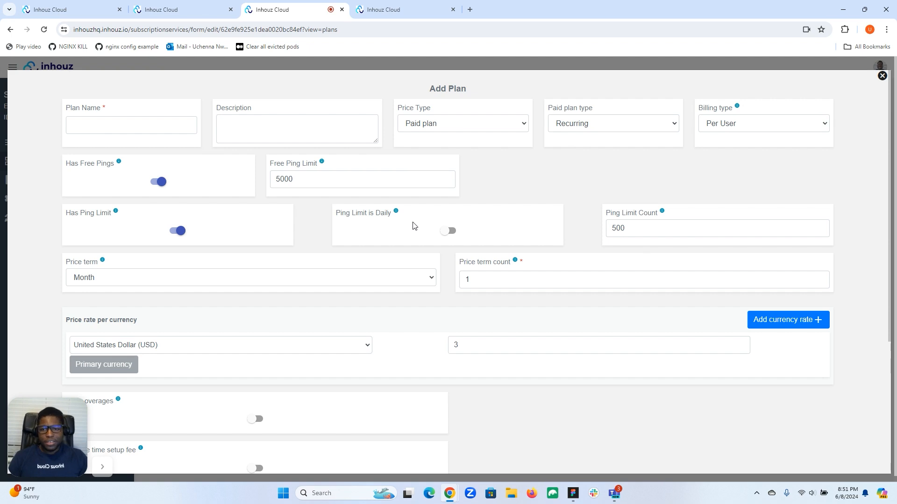
click(281, 179)
key(BackSpace)
text(1)
Step: Make the ping limit daily and set the ping limit count to 100
click(449, 231)
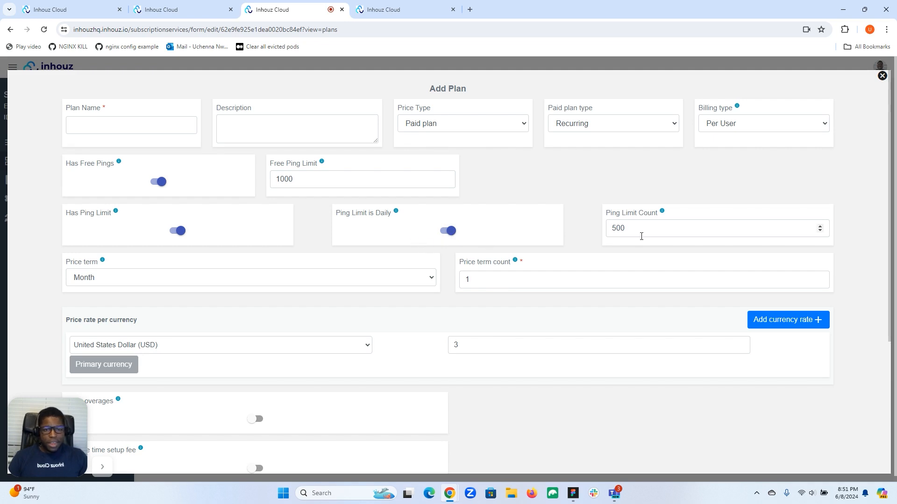
click(615, 228)
key(BackSpace)
text(1)
Step: Set the free ping limit to 100 and the ping limit count to 1000
click(281, 182)
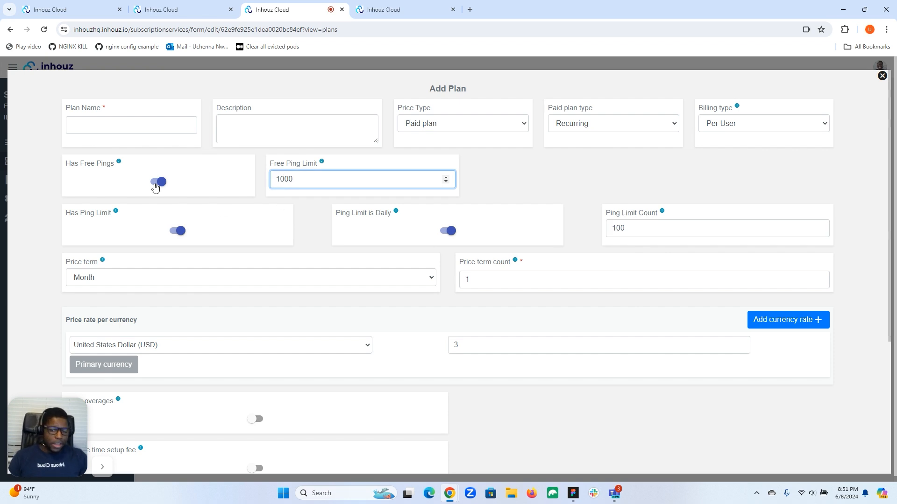
click(295, 183)
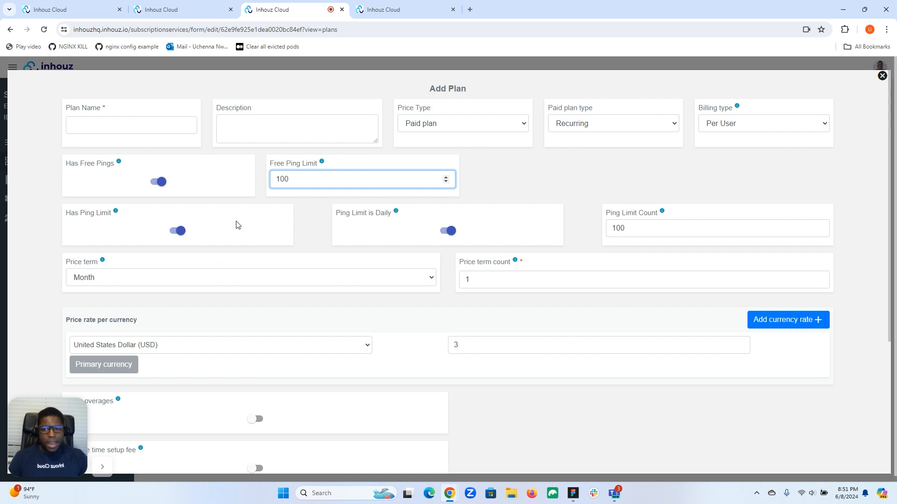
click(634, 227)
text(0)
click(560, 144)
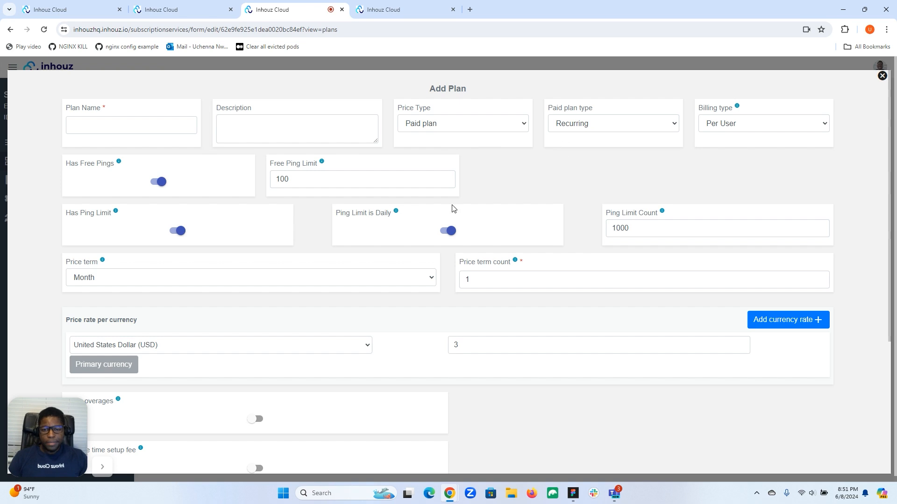
Step: Review the price term options and the remaining plan settings, and turn off the daily ping limit
scroll(510, 207, down, 4)
scroll(510, 207, up, 4)
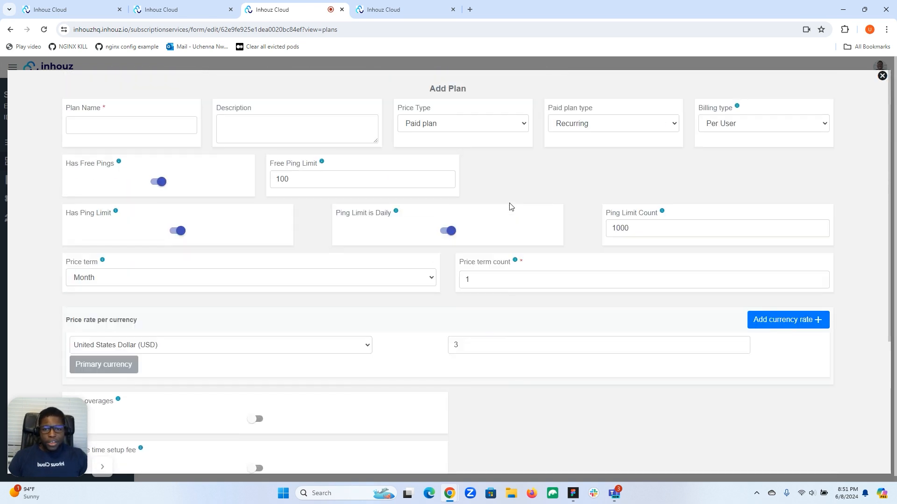
click(356, 276)
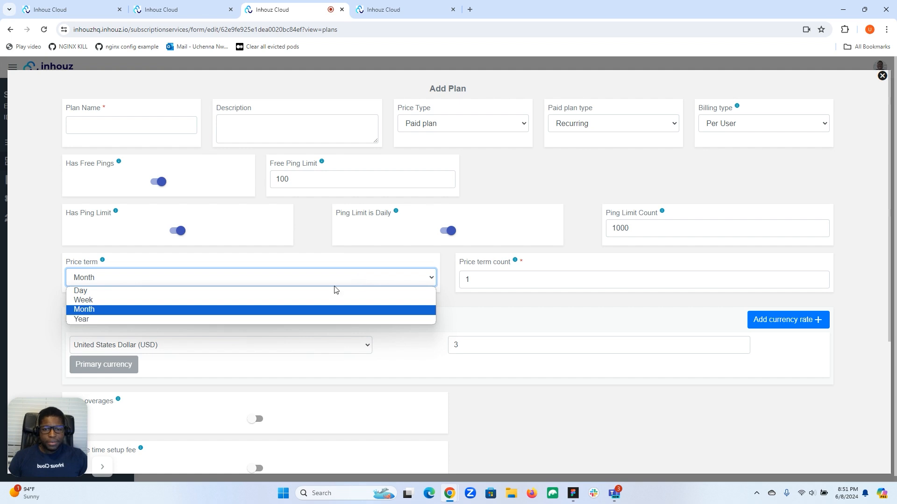
click(356, 261)
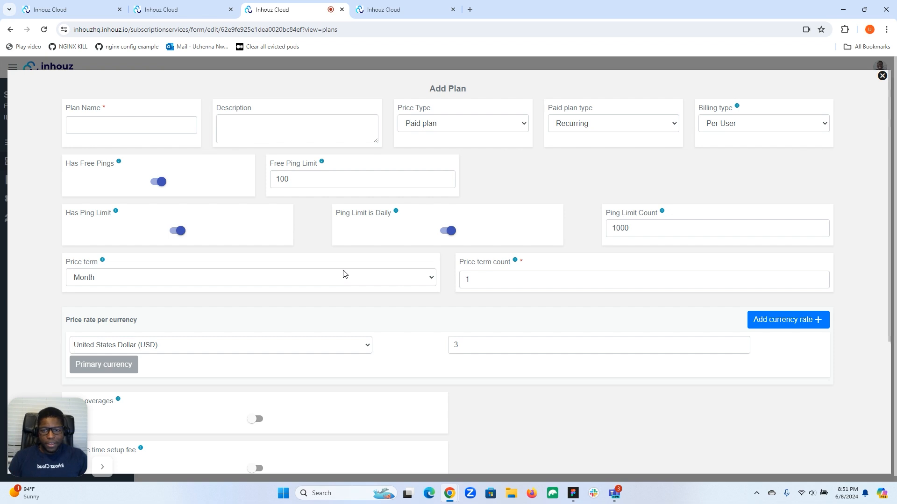
scroll(344, 274, down, 2)
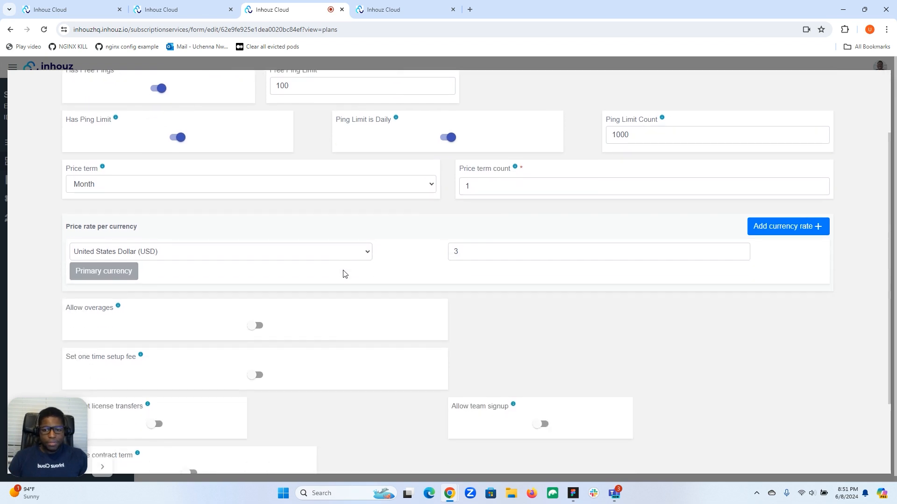
scroll(344, 274, down, 2)
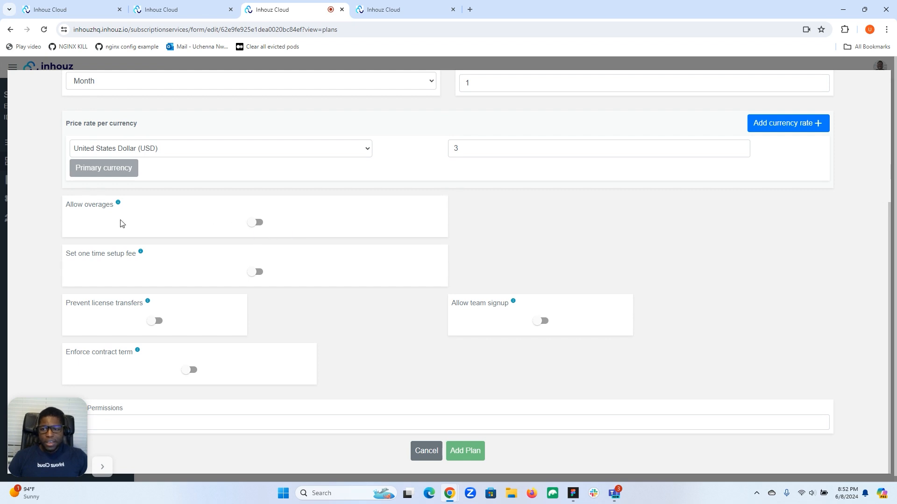
scroll(176, 214, up, 4)
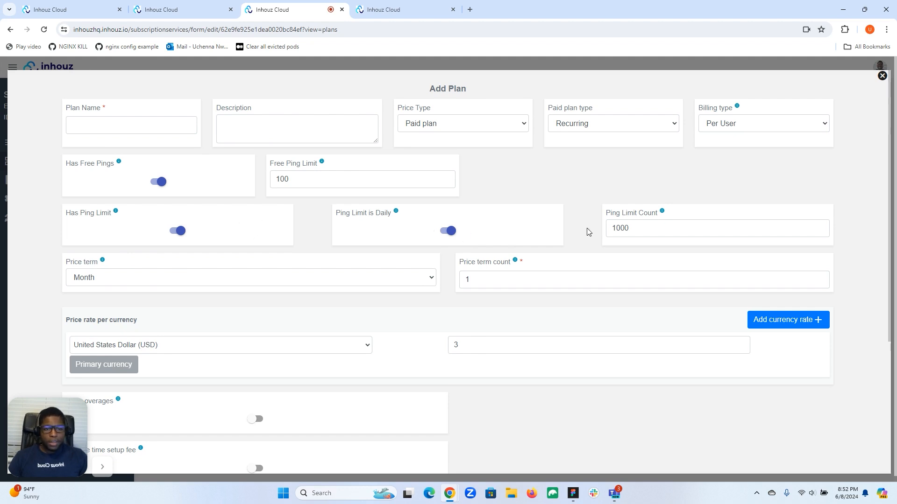
click(443, 234)
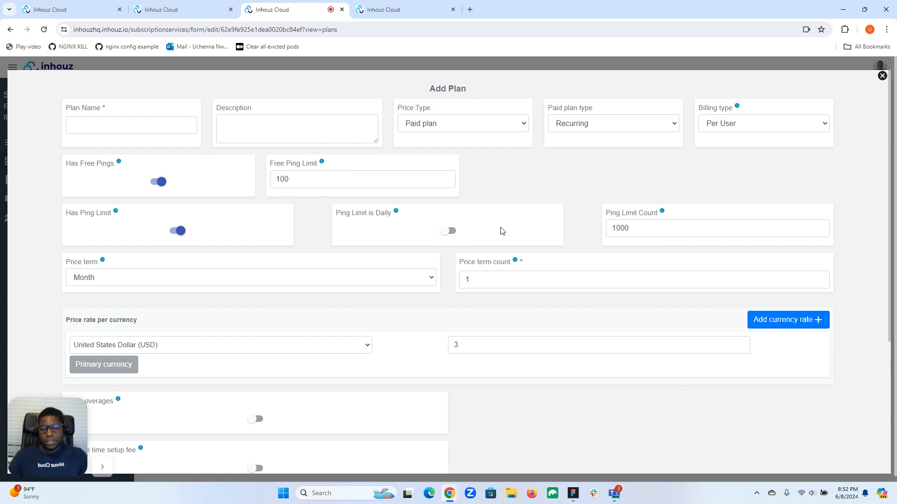
Step: Allow overages on the plan and set the US dollar overage fee per ping to 0.00010
scroll(501, 231, down, 4)
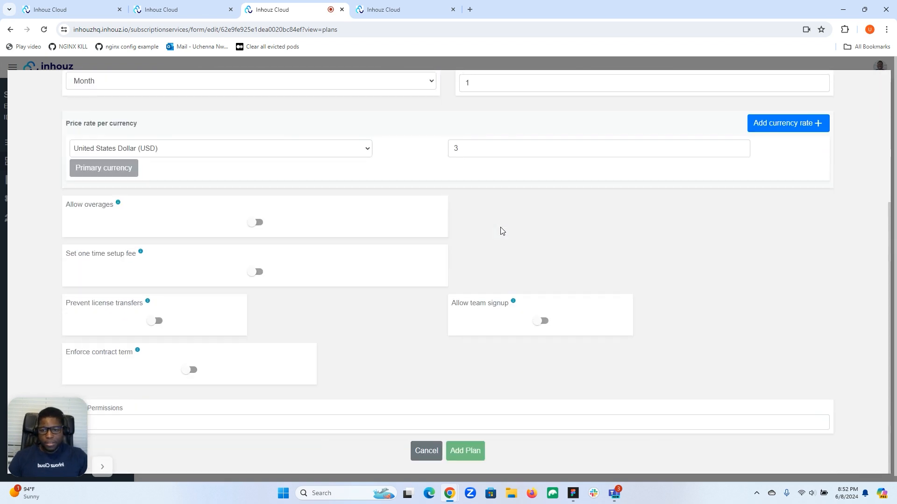
click(260, 225)
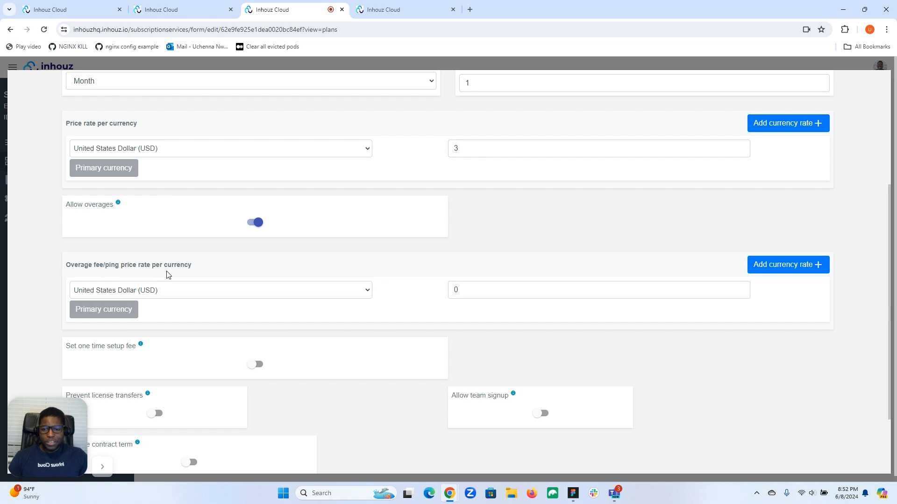
click(484, 291)
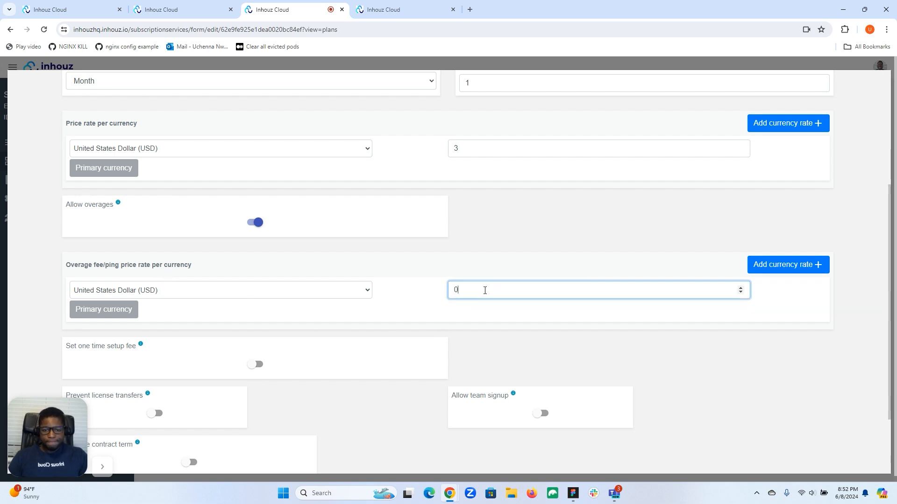
text(.000)
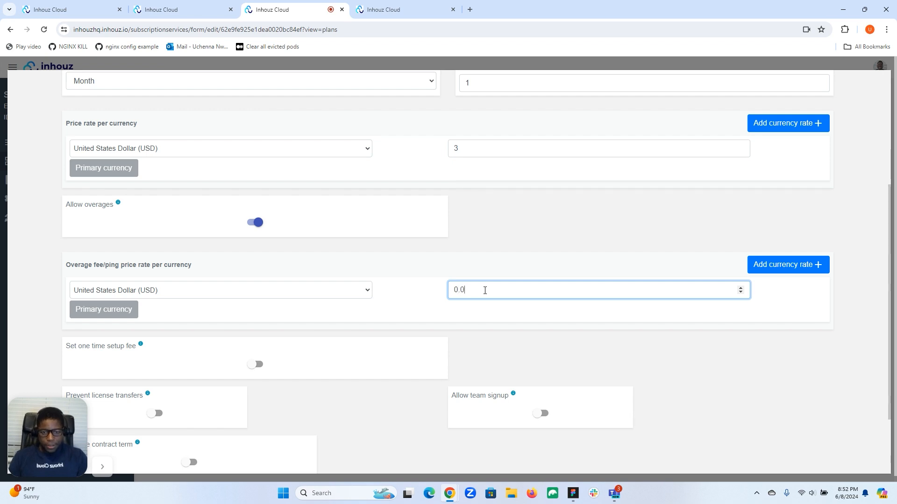
text(10)
click(492, 279)
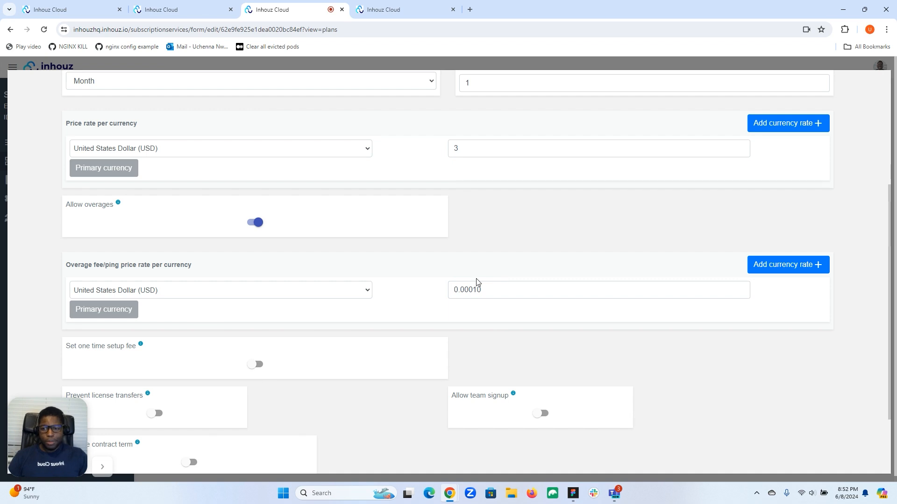
Step: Replace the US dollar overage fee per ping with 0100
click(488, 290)
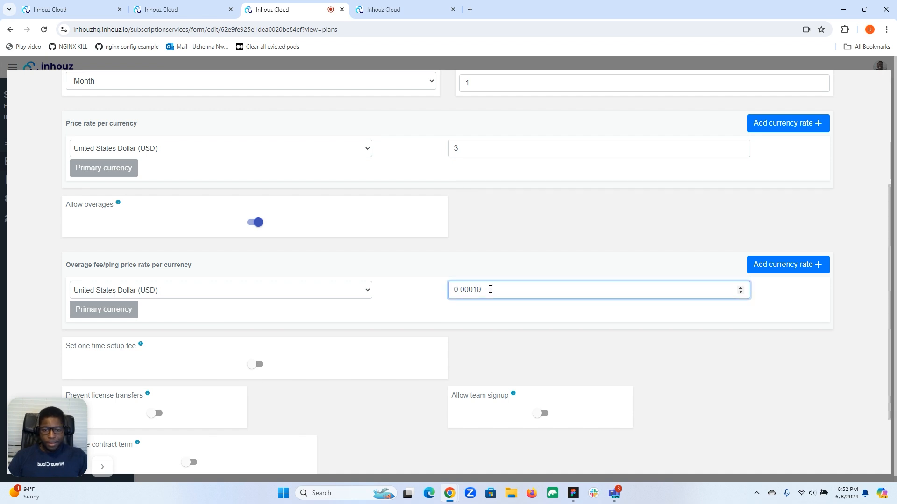
key(BackSpace)
key(BackSpace)
key(BackSpace)
key(BackSpace)
key(BackSpace)
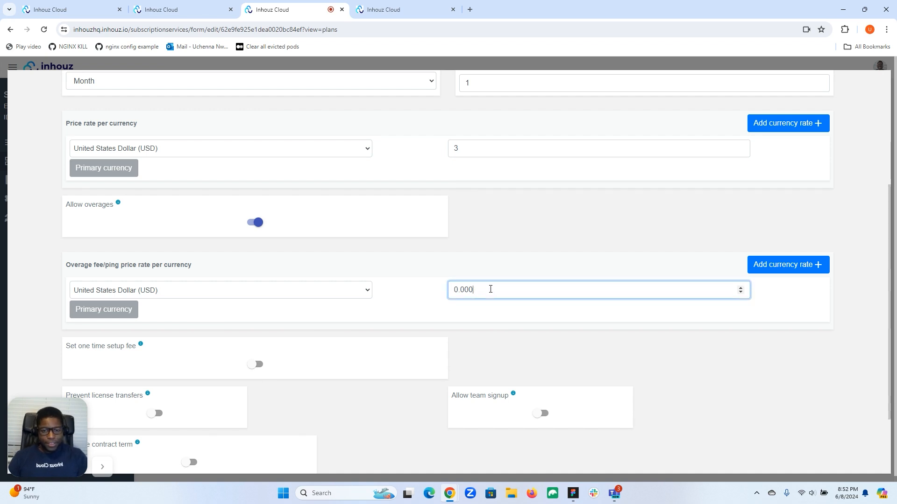
text(100)
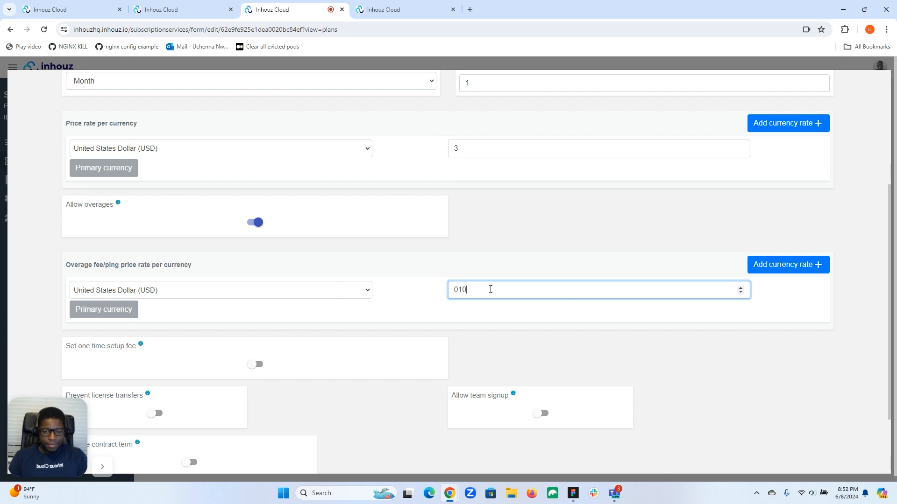
click(496, 264)
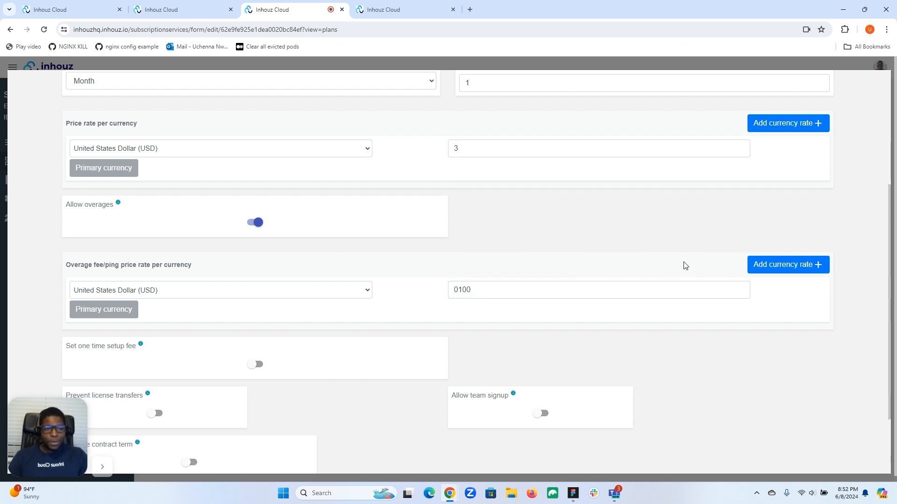
scroll(685, 266, up, 4)
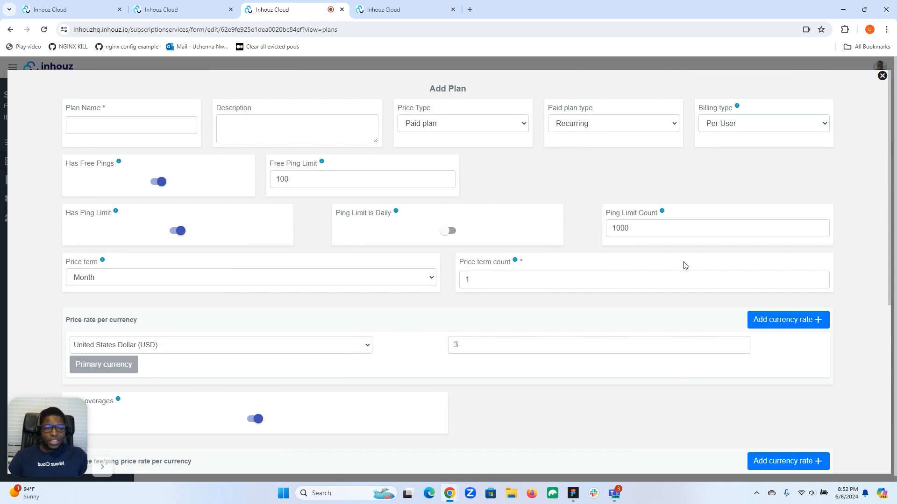
scroll(685, 265, down, 5)
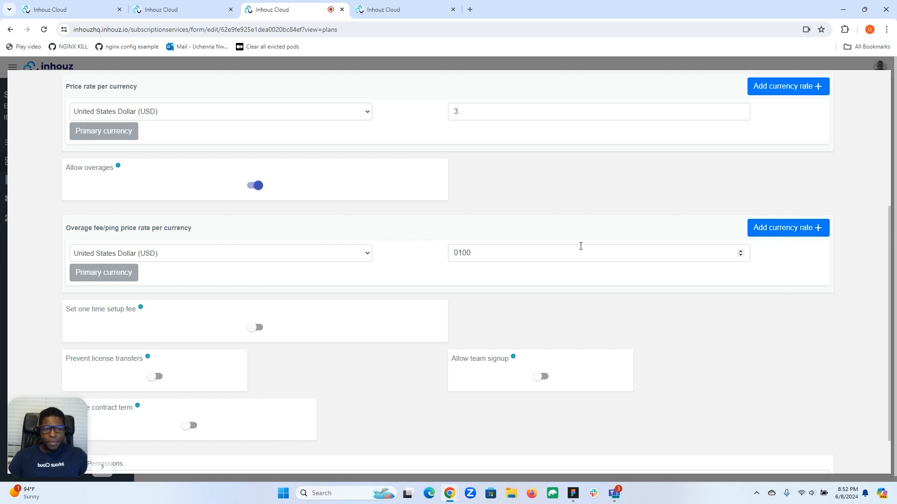
scroll(581, 246, up, 5)
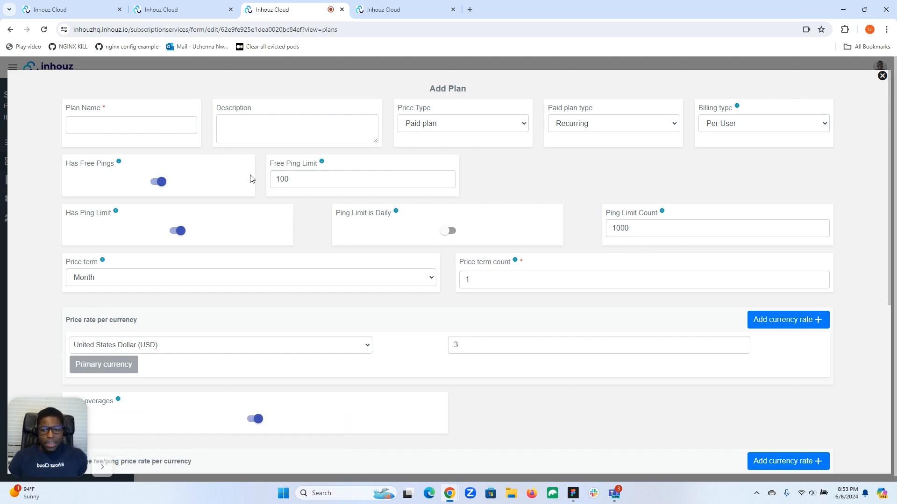
scroll(416, 213, down, 5)
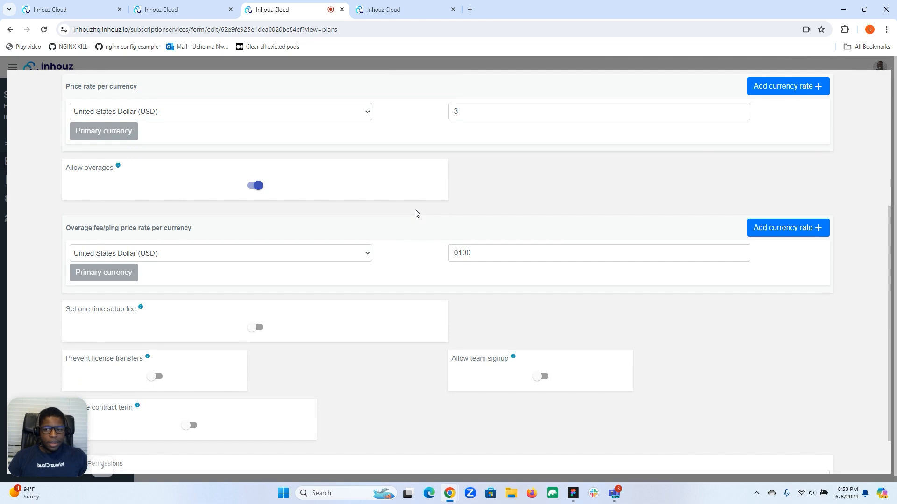